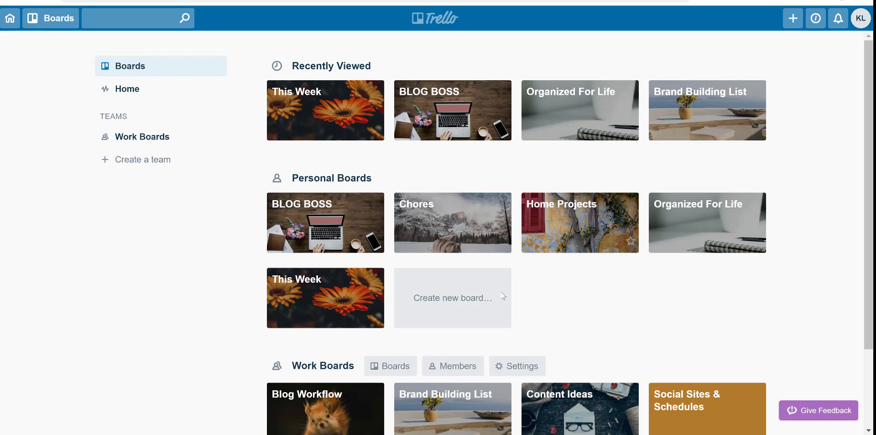
# - Create a new private board titled 'Get Organized!'
pyautogui.click(453, 300)
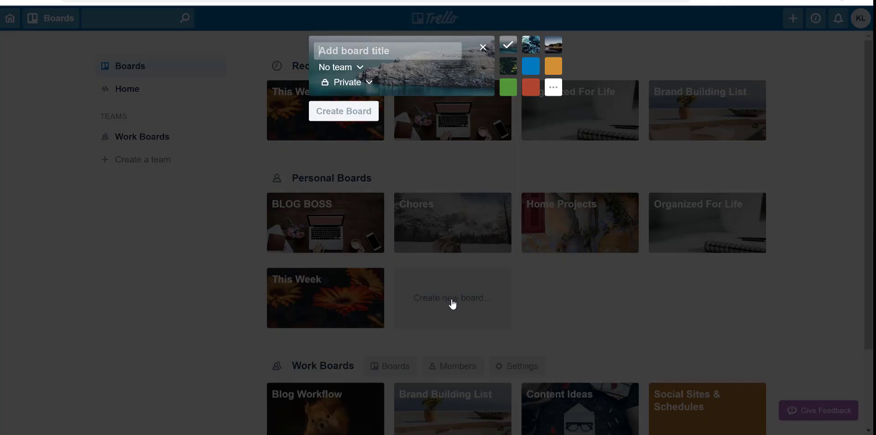
pyautogui.write('Get Organize')
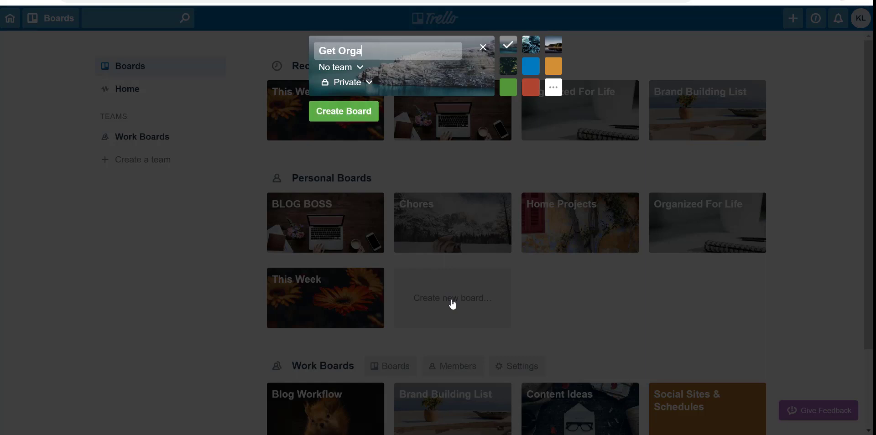
pyautogui.write('d!')
pyautogui.click(334, 118)
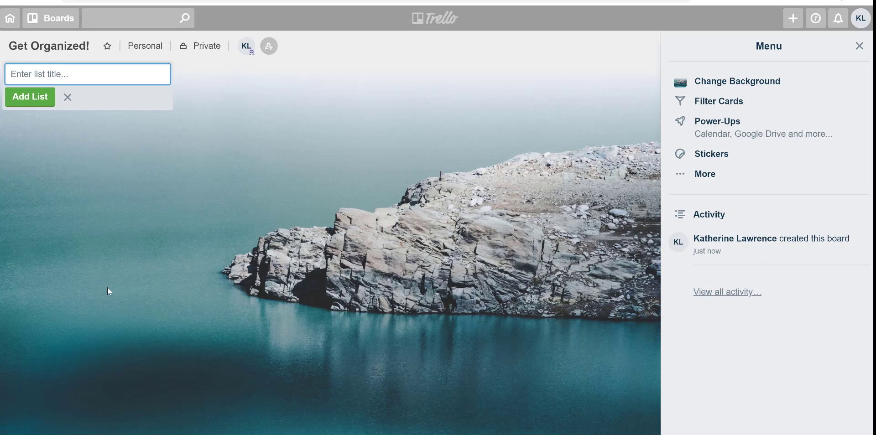
# - Replace the lake background with the misty green hills photo and close the board menu
pyautogui.click(723, 89)
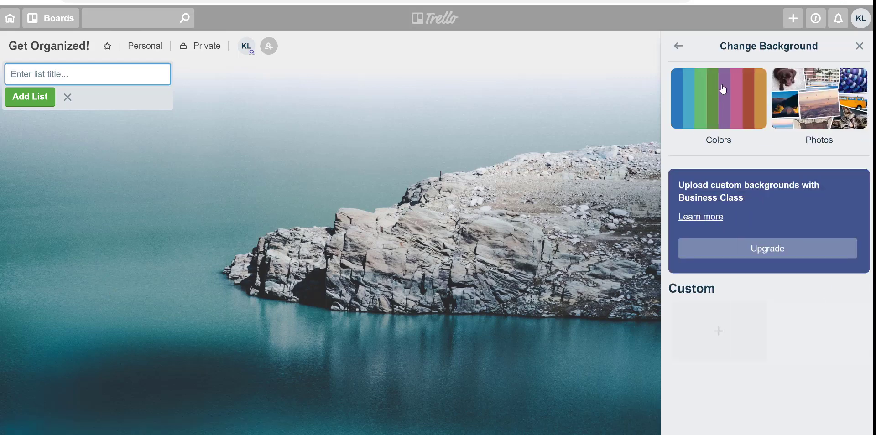
pyautogui.click(800, 88)
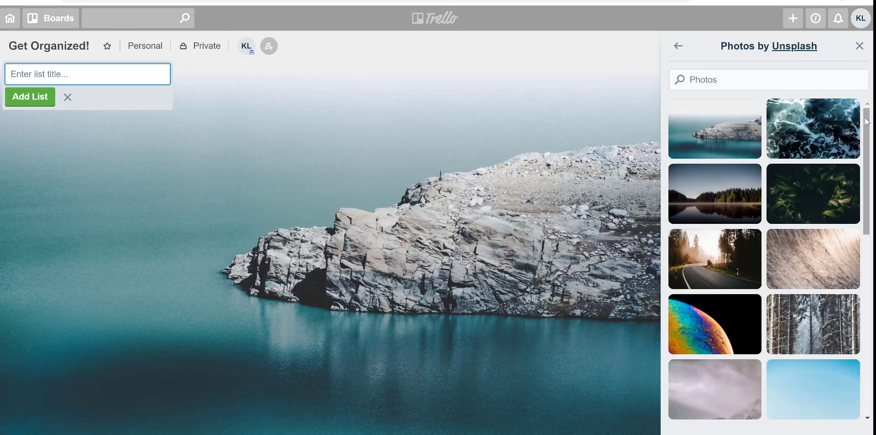
pyautogui.moveTo(868, 122); pyautogui.dragTo(867, 294)
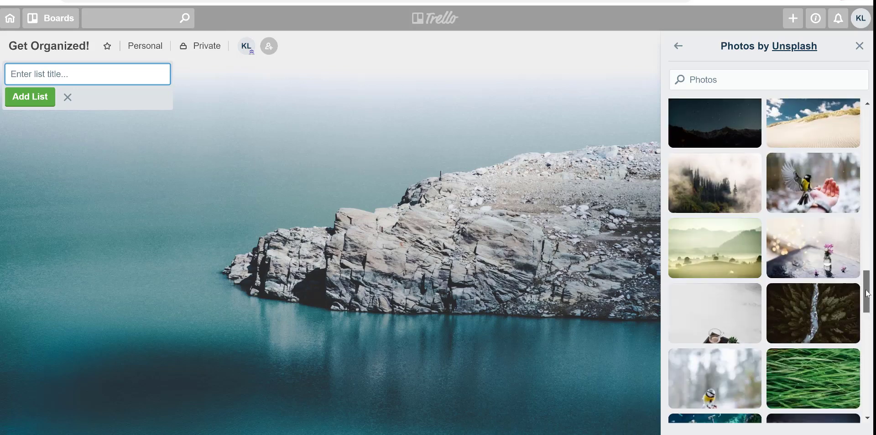
pyautogui.click(730, 243)
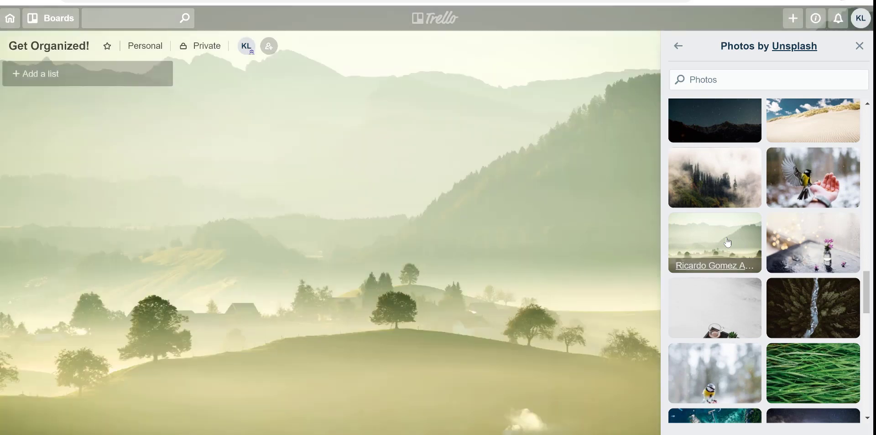
pyautogui.click(859, 46)
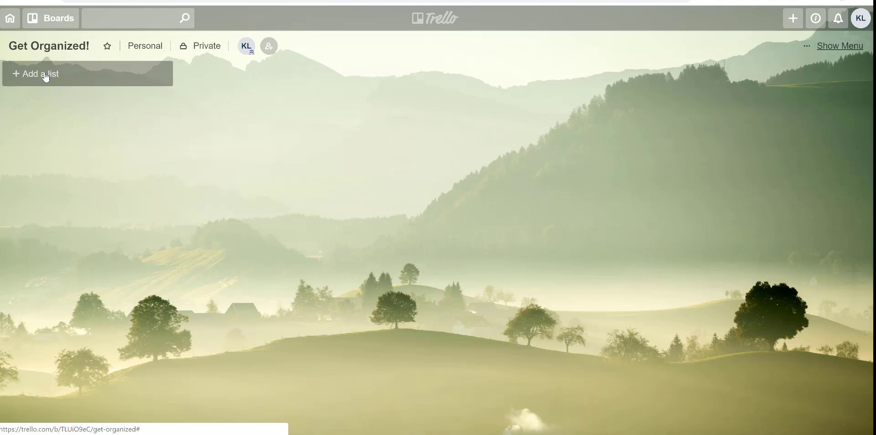
# - Add the lists 'Organizing Projects' and 'Tasks' to the board
pyautogui.click(47, 78)
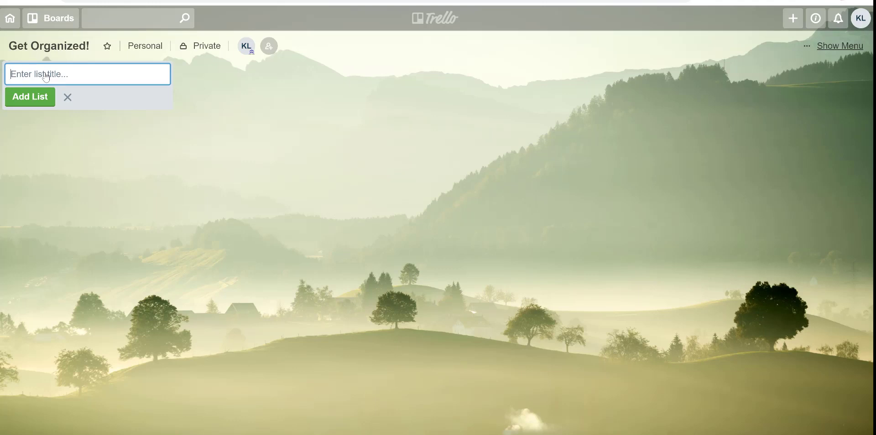
pyautogui.write('Organizing Projects')
pyautogui.press('Return')
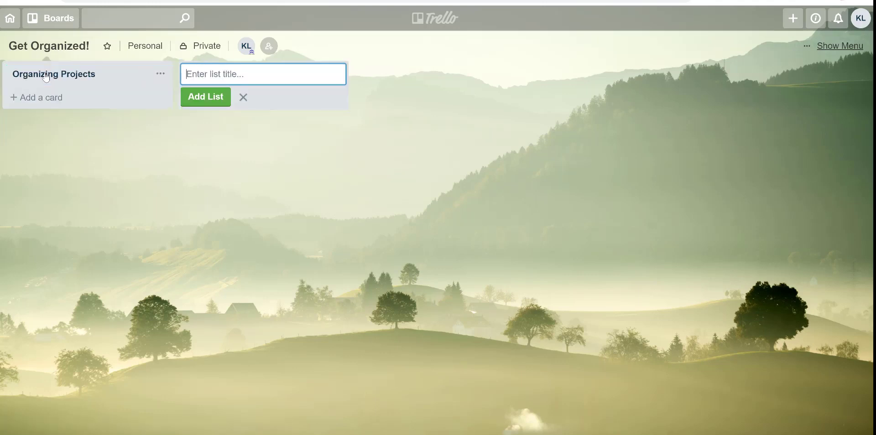
pyautogui.write('Tasks')
pyautogui.press('Return')
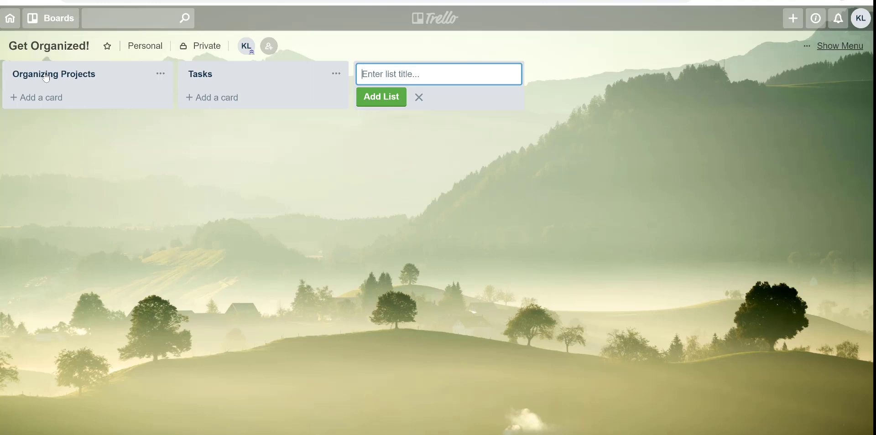
# - Add the lists Monday, Tuesday, Wednesday and Thursday after Tasks
pyautogui.write('Monday')
pyautogui.press('Return')
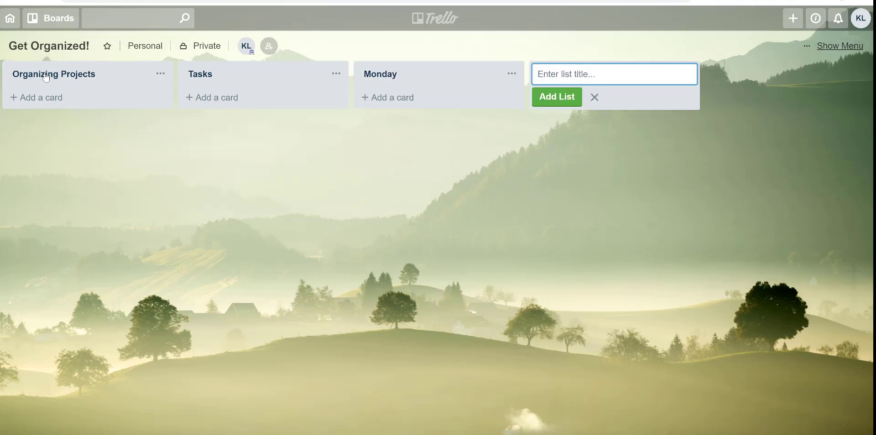
pyautogui.write('Tuesday')
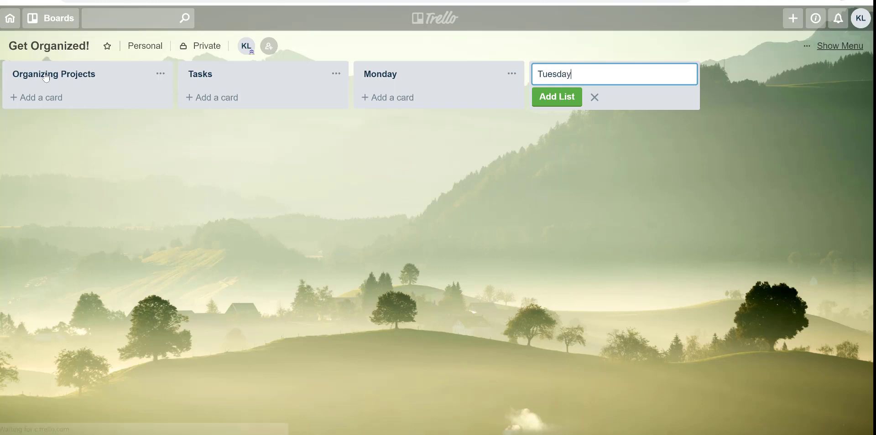
pyautogui.press('Return')
pyautogui.write('Wednesday')
pyautogui.press('Return')
pyautogui.write('Thursday')
pyautogui.press('Return')
# - Add the Friday, Saturday and Sunday lists, then scroll the board back left
pyautogui.write('Friday')
pyautogui.press('Return')
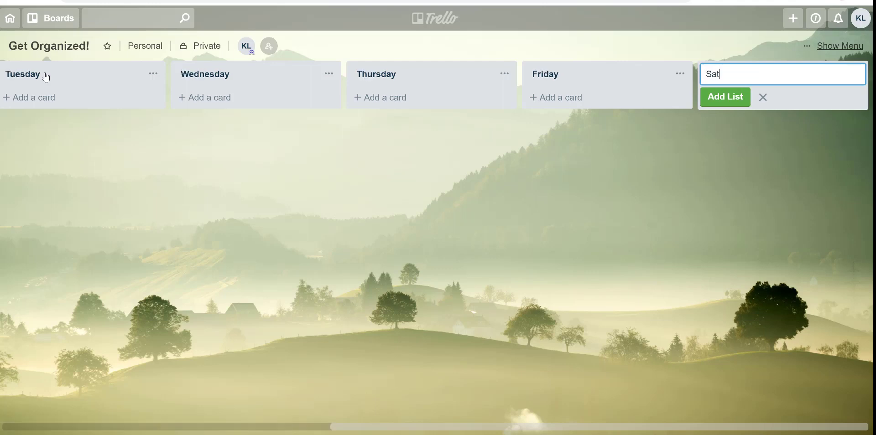
pyautogui.write('u')
pyautogui.press('BackSpace')
pyautogui.write('urday')
pyautogui.press('Return')
pyautogui.write('Sunda')
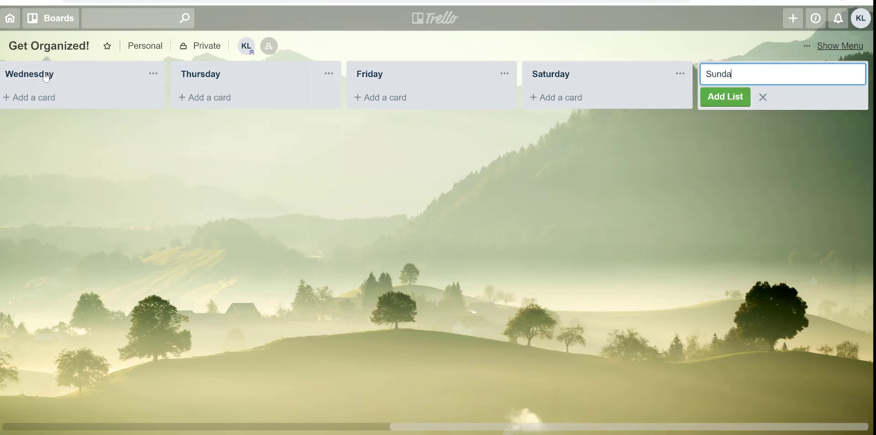
pyautogui.write('y')
pyautogui.press('Return')
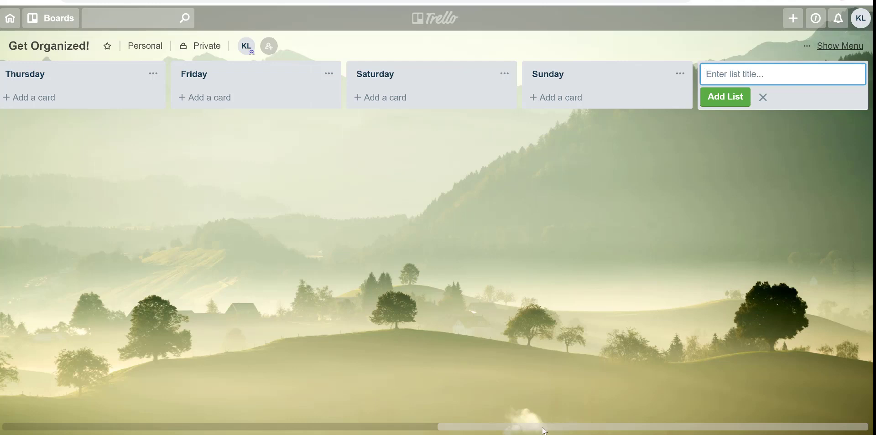
pyautogui.moveTo(546, 431); pyautogui.dragTo(44, 432)
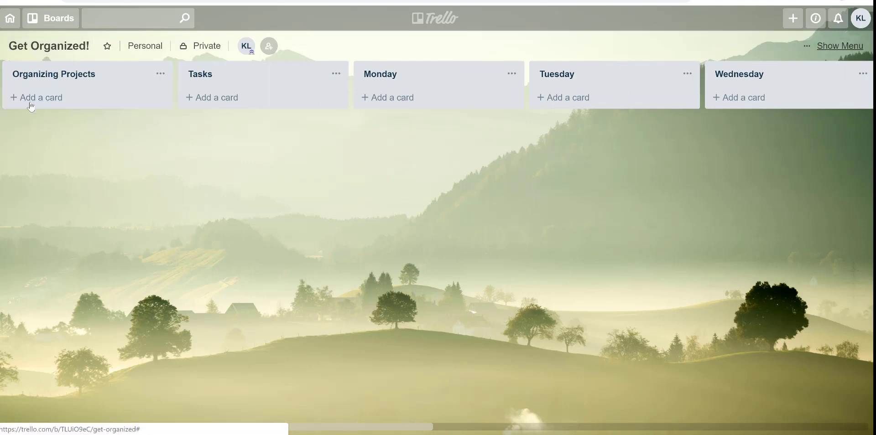
# - Add an 'Organize MB Closet' card to Organizing Projects and open its details
pyautogui.click(60, 98)
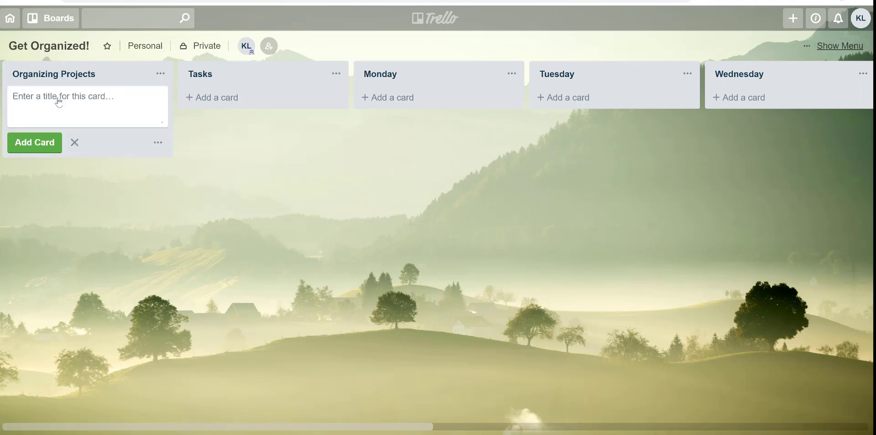
pyautogui.write('Organize MB Closet')
pyautogui.press('Return')
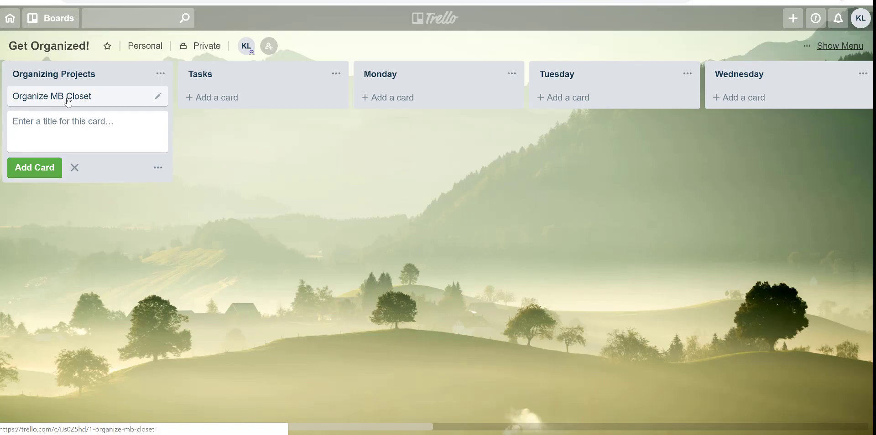
pyautogui.click(68, 99)
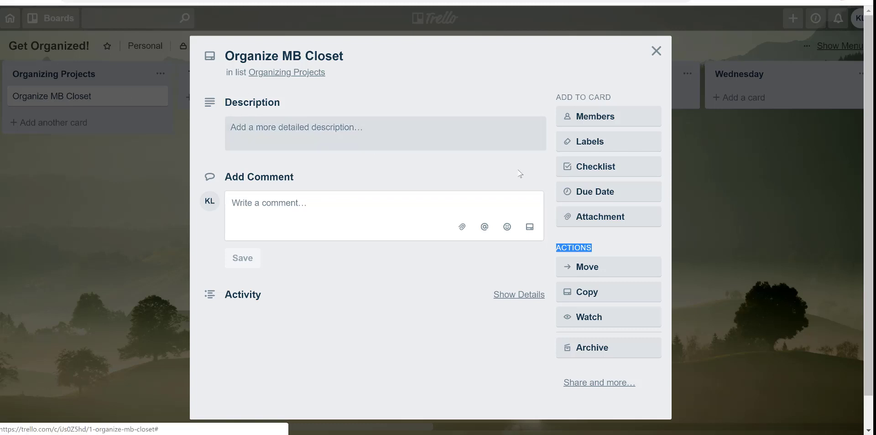
# - Add a checklist with the default title 'Checklist' to the card
pyautogui.click(606, 169)
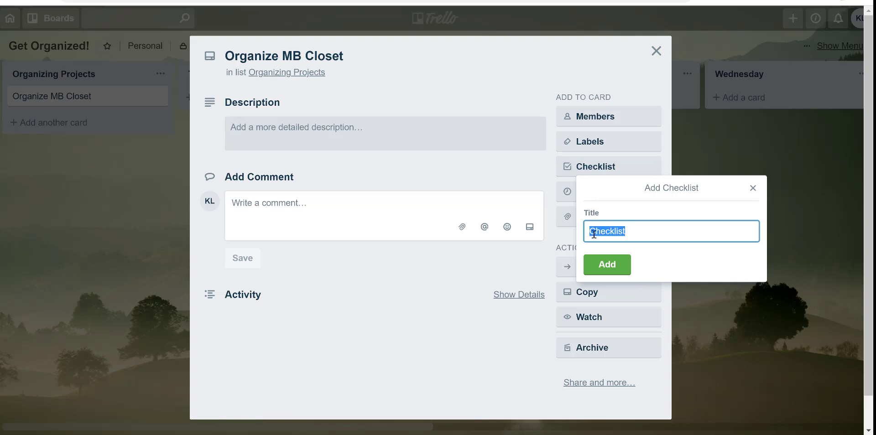
pyautogui.click(623, 267)
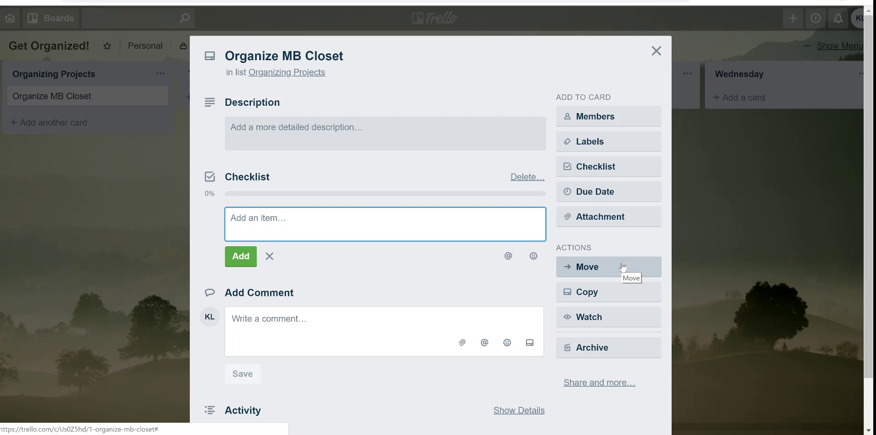
# - Add checklist items 'try on clothes for best fit', 'take clothes to Charity thrift shop', 'buy matching hangers'
pyautogui.write('try on clothes for')
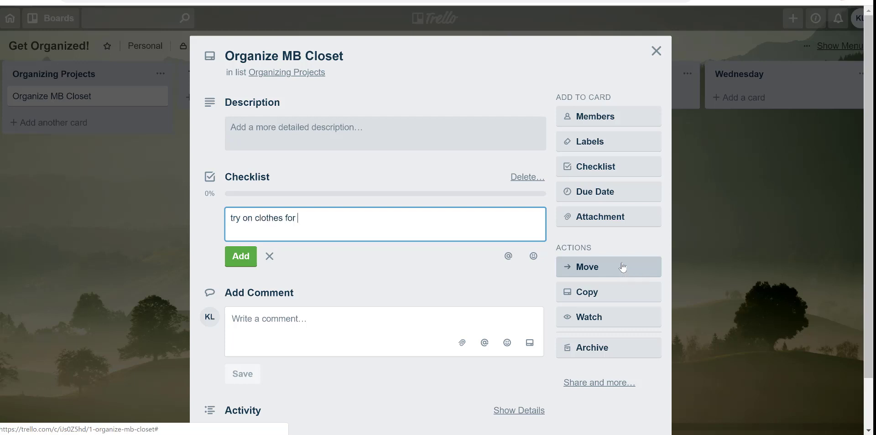
pyautogui.write(' best fit')
pyautogui.press('Return')
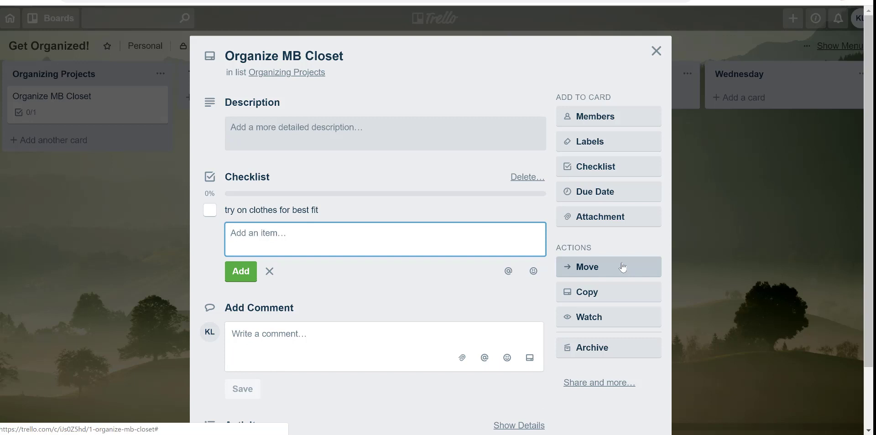
pyautogui.write('take clothes to Charit')
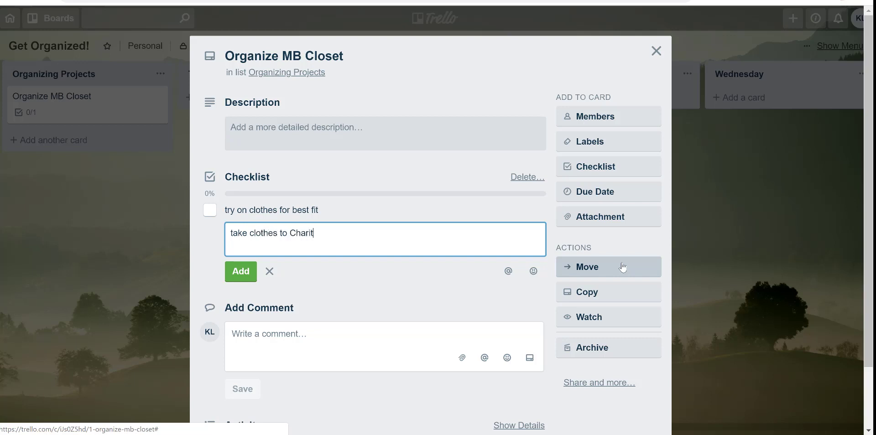
pyautogui.write('y thrift shop')
pyautogui.press('Return')
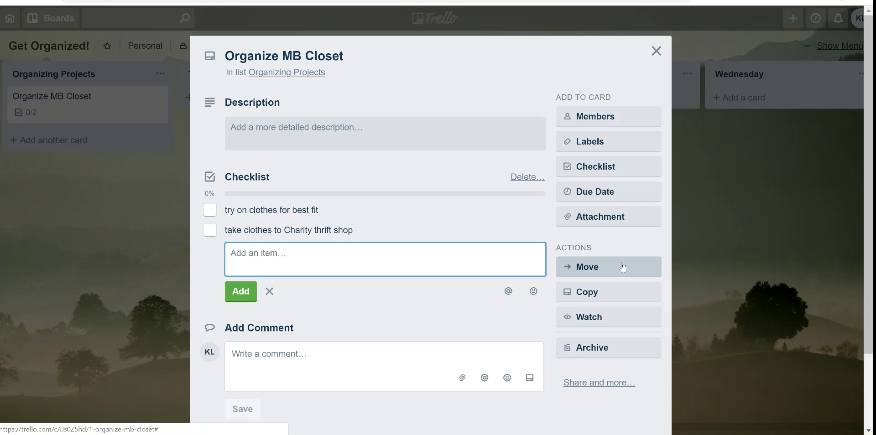
pyautogui.write('buy matching cl')
pyautogui.press('BackSpace')
pyautogui.write('hangers')
pyautogui.press('Return')
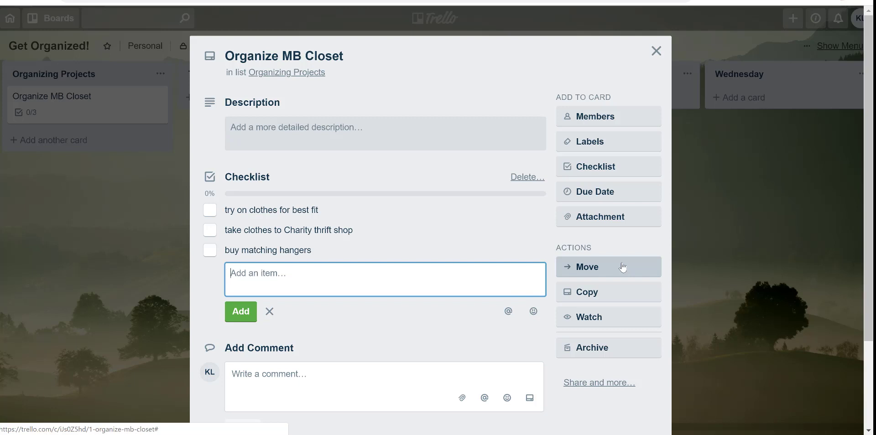
# - Add backwards-hanger rehang, 'sort clothes by color', 'hangs clothes by length' items; move charity shop item last
pyautogui.write('reha')
pyautogui.write('ng')
pyautogui.write(' clother')
pyautogui.write('s un')
pyautogui.write('sing the ba')
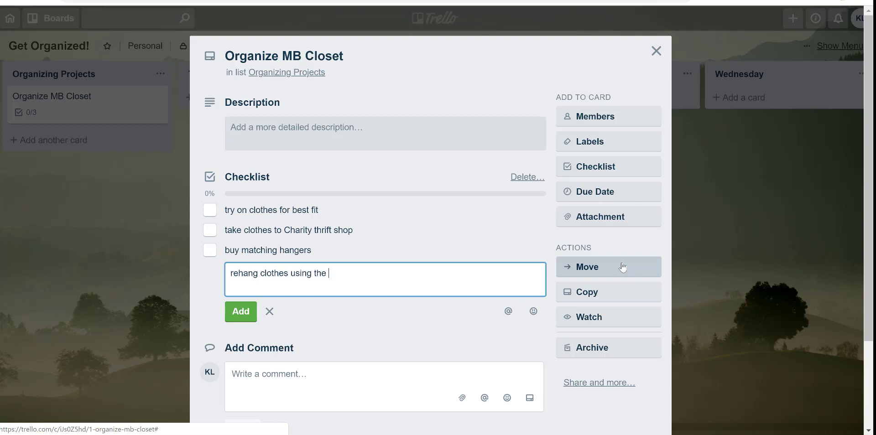
pyautogui.write('ckwards hanger')
pyautogui.write('method')
pyautogui.press('Return')
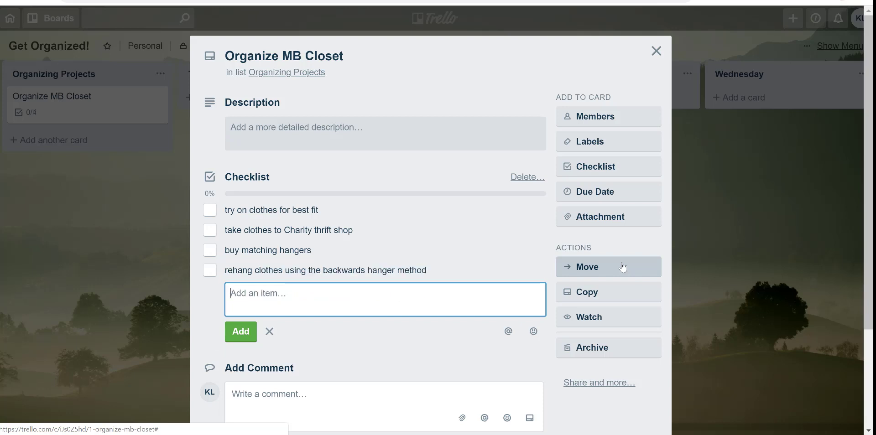
pyautogui.write('sort clothes by colo')
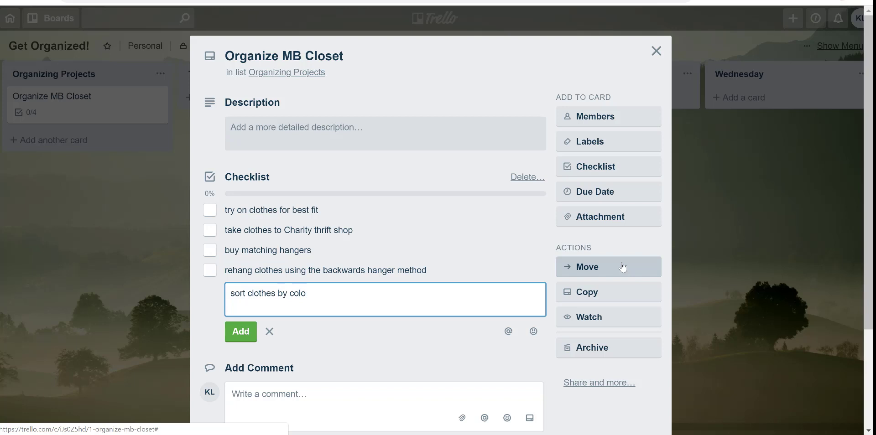
pyautogui.write('r')
pyautogui.press('Return')
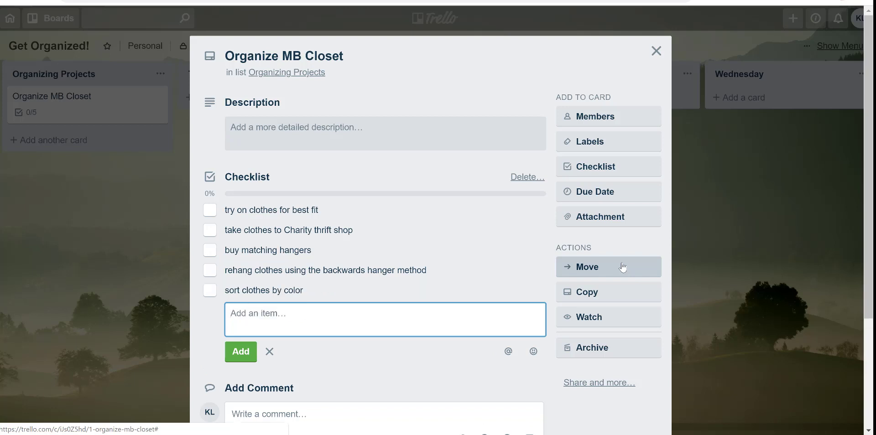
pyautogui.write('hangs clothes by ')
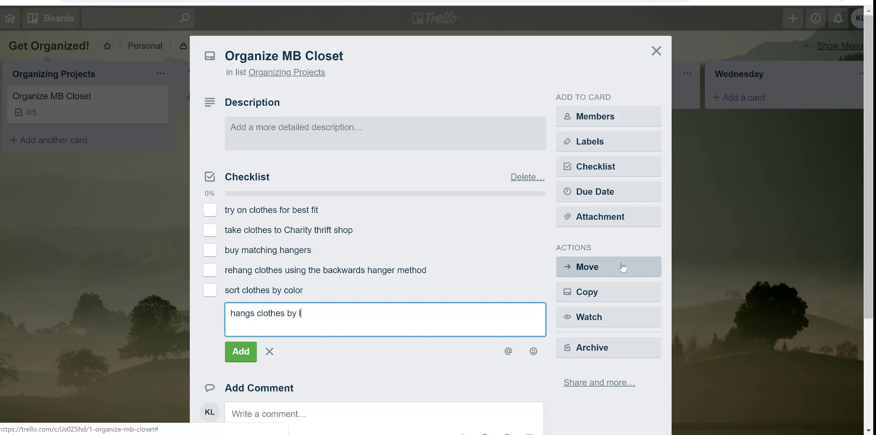
pyautogui.write('length')
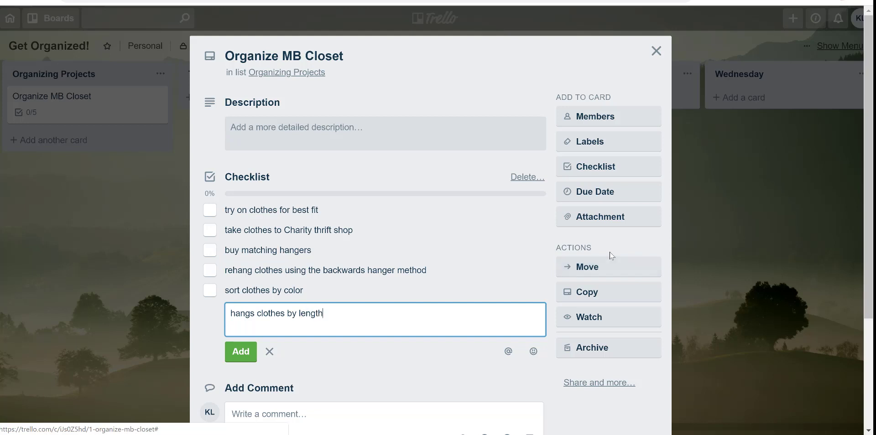
pyautogui.press('Return')
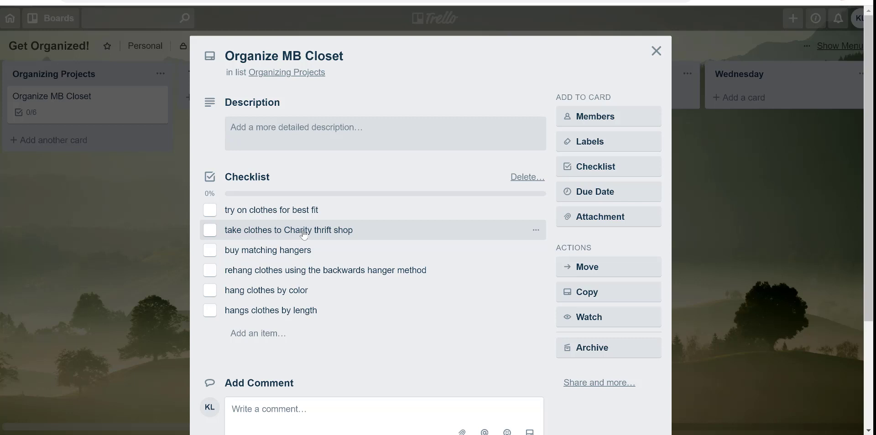
pyautogui.moveTo(304, 241); pyautogui.dragTo(301, 326)
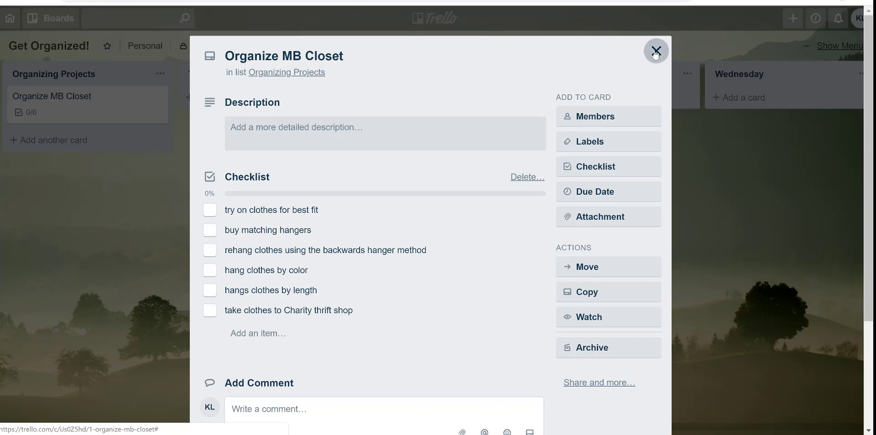
# - Move the Organize MB Closet card from Organizing Projects into the Tuesday list
pyautogui.click(656, 51)
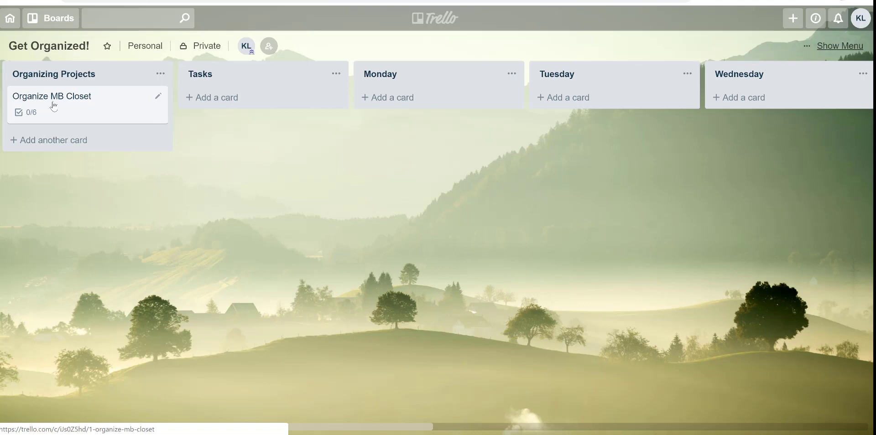
pyautogui.moveTo(54, 106); pyautogui.dragTo(569, 108)
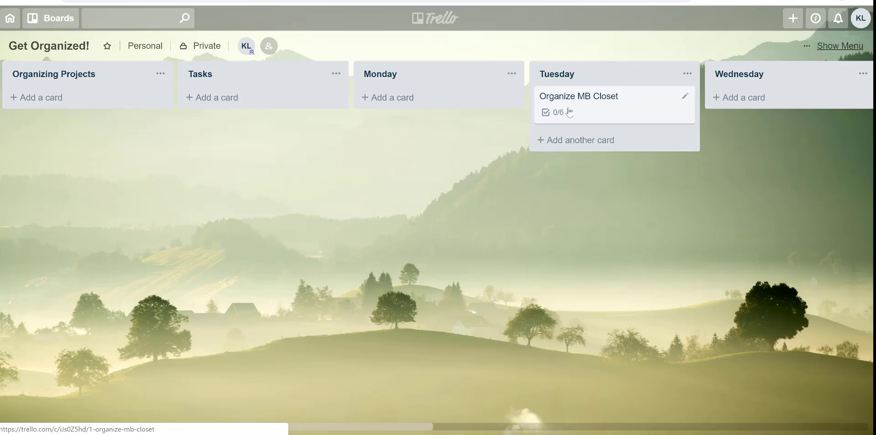
pyautogui.click(568, 108)
pyautogui.click(593, 117)
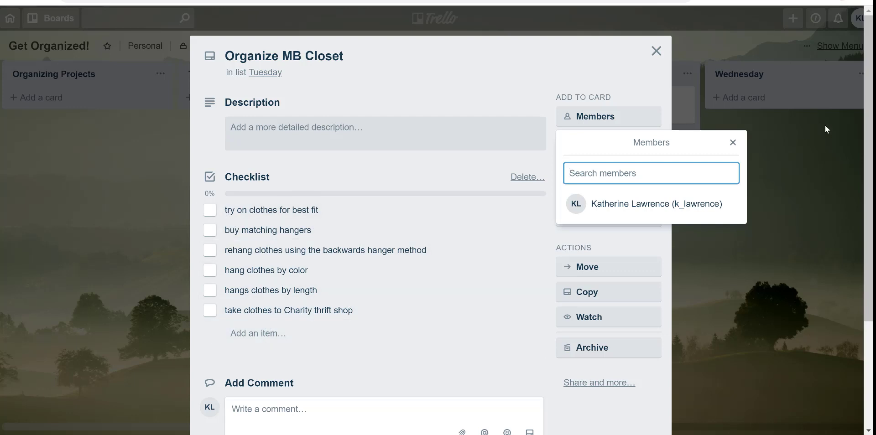
pyautogui.click(734, 143)
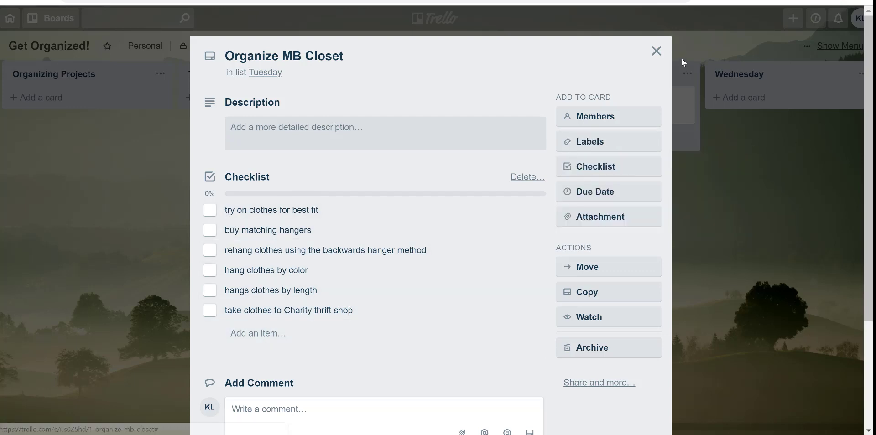
pyautogui.click(656, 51)
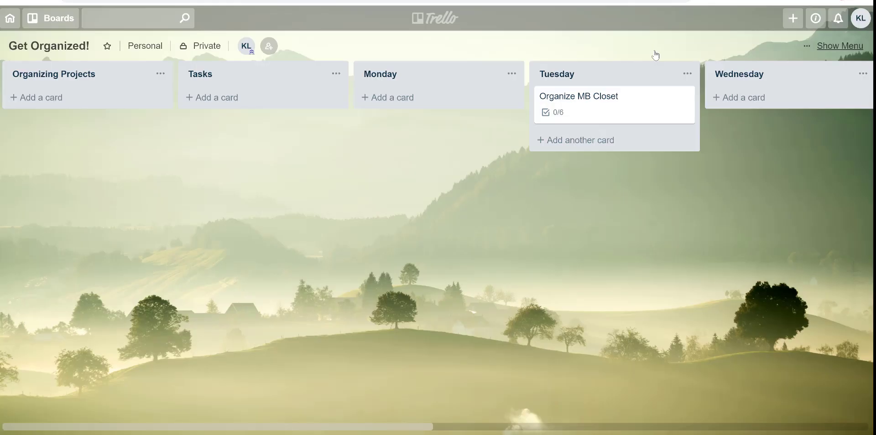
# - Add cards 'buy hangers', 'buy label maker' and 'hang clothes by color' to Tasks
pyautogui.click(207, 105)
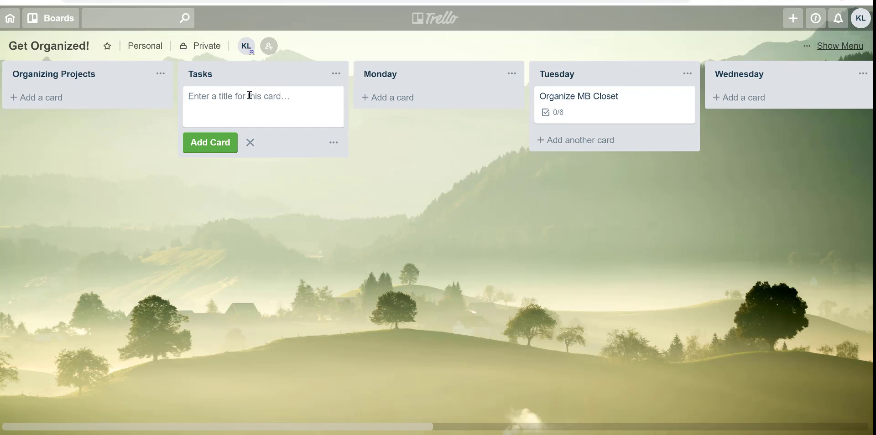
pyautogui.write('buy hangers')
pyautogui.press('Return')
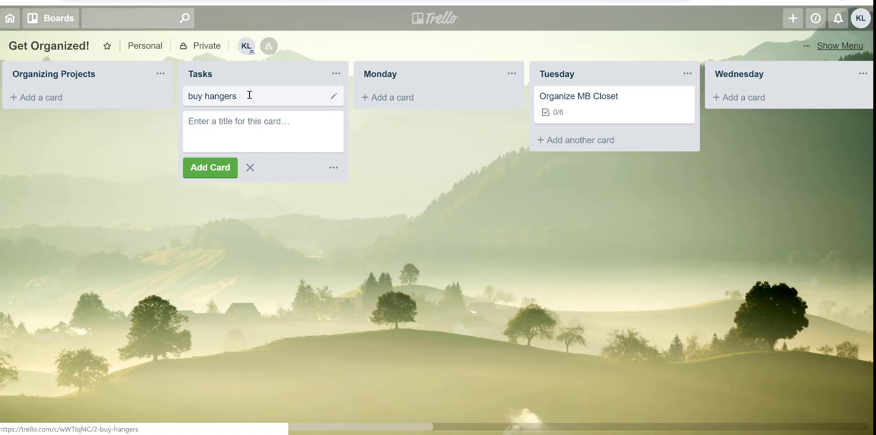
pyautogui.write('buy')
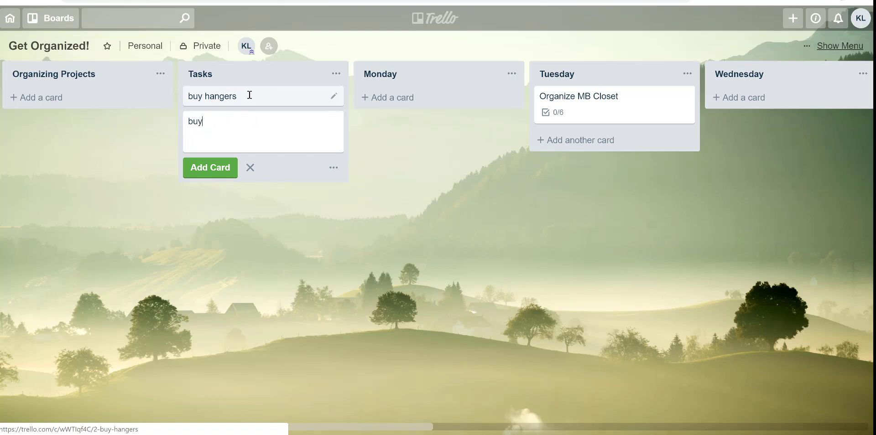
pyautogui.write(' label maker')
pyautogui.press('Return')
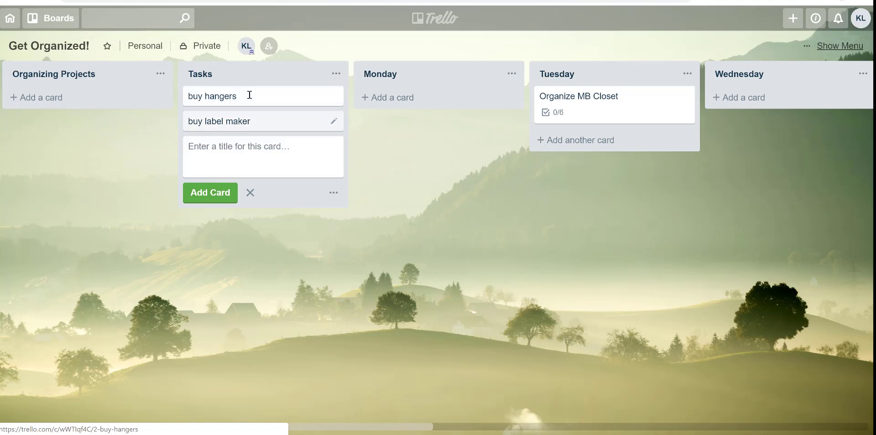
pyautogui.write('hang clothes by color')
pyautogui.press('Return')
# - Add the cards 'try on summer tops' and 'try on jeans' to Tasks
pyautogui.write('try on')
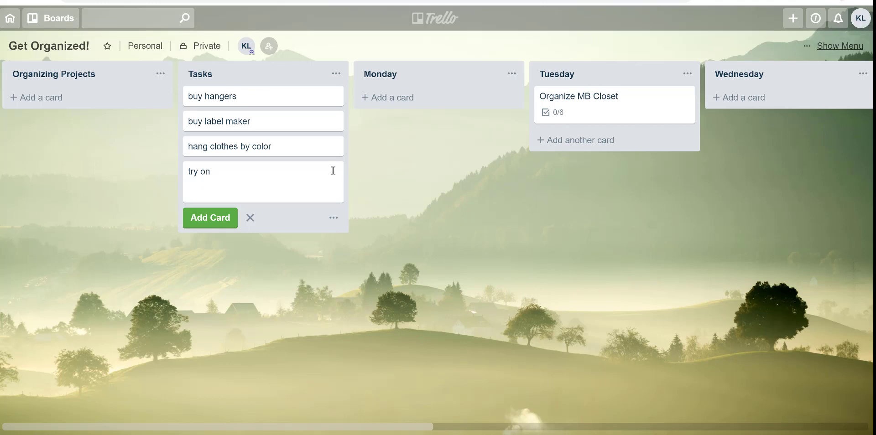
pyautogui.write('sunner')
pyautogui.press('BackSpace')
pyautogui.press('BackSpace')
pyautogui.press('BackSpace')
pyautogui.write('mmer tops')
pyautogui.press('Return')
pyautogui.write('try')
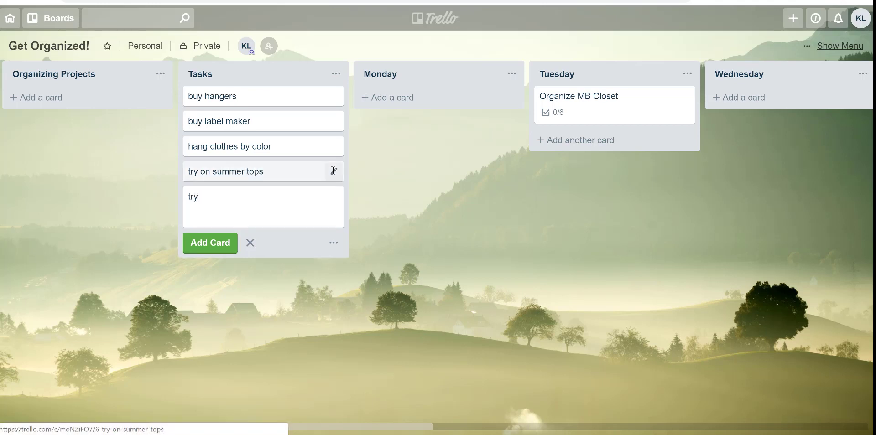
pyautogui.write(' on jeans')
pyautogui.press('Return')
# - Add the cards 'sort though accessories' and 'sort shoes' to Tasks
pyautogui.write('sort ')
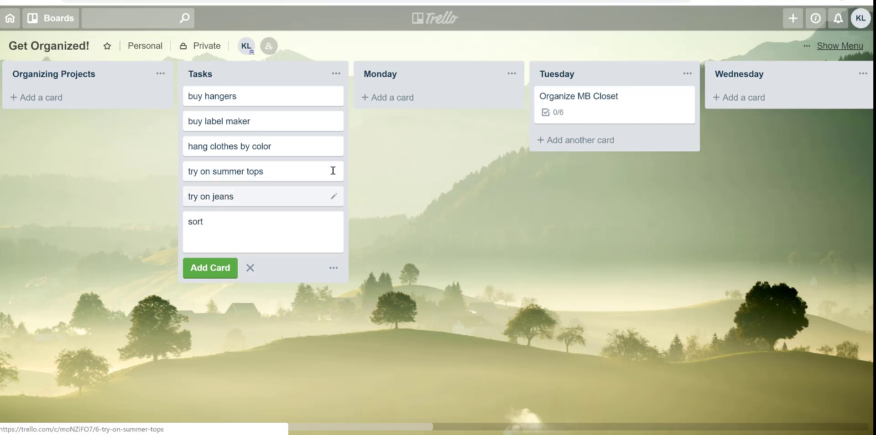
pyautogui.write('though accesso')
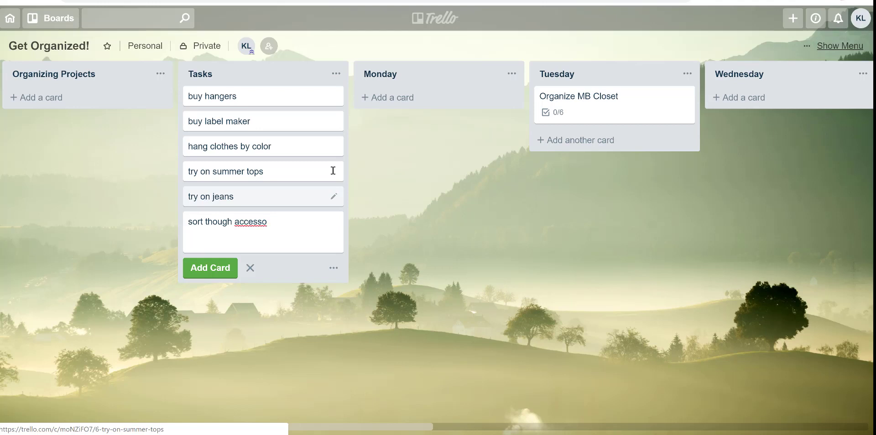
pyautogui.write('ries')
pyautogui.press('Return')
pyautogui.write('sort')
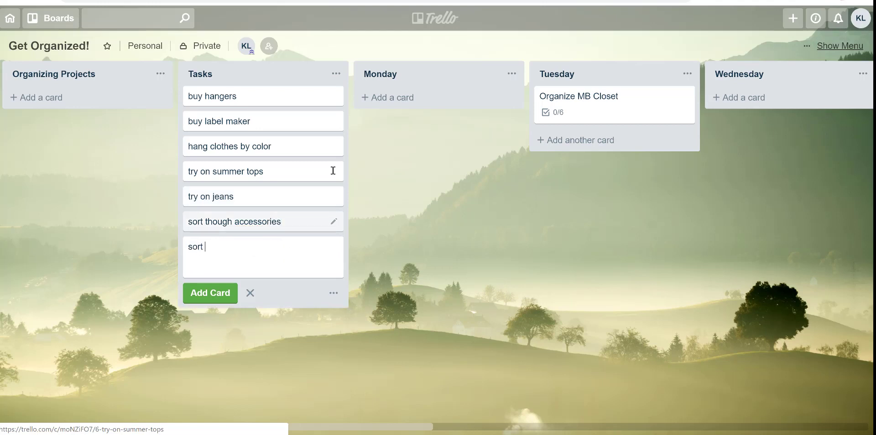
pyautogui.write(' sod')
pyautogui.press('BackSpace')
pyautogui.press('BackSpace')
pyautogui.write('hoes')
pyautogui.press('Return')
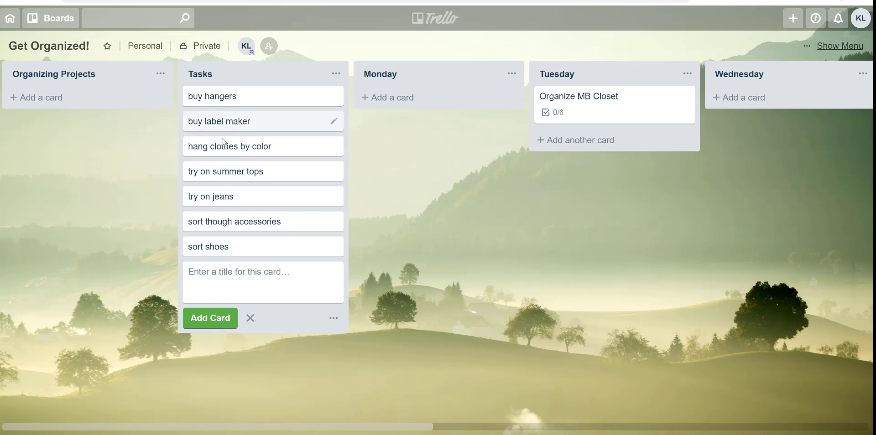
# - Put both try-on cards in Monday, sort shoes in Wednesday, and sort though accessories in Saturday
pyautogui.moveTo(222, 178); pyautogui.dragTo(392, 101)
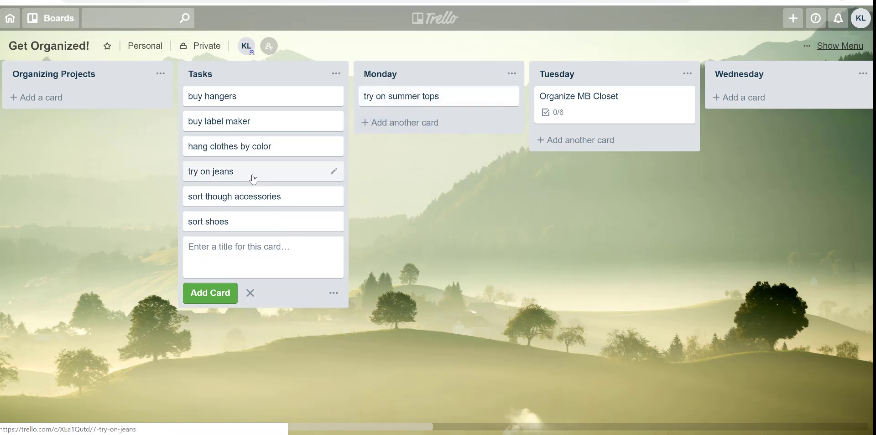
pyautogui.moveTo(249, 178); pyautogui.dragTo(418, 127)
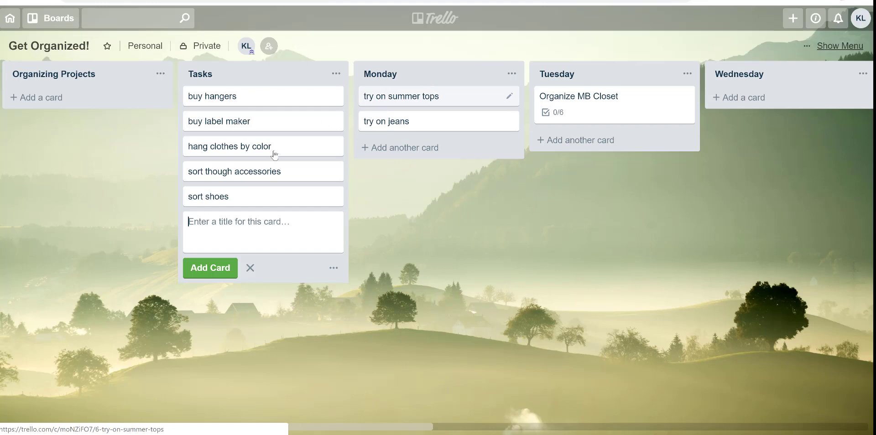
pyautogui.moveTo(220, 203); pyautogui.dragTo(461, 108)
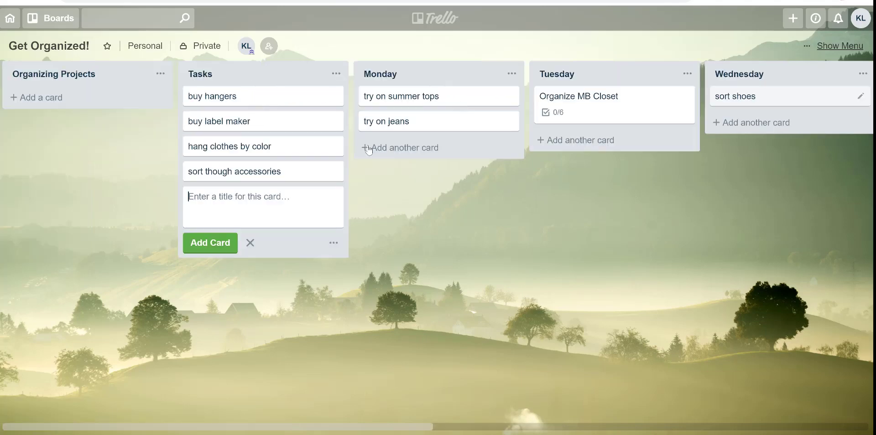
pyautogui.moveTo(220, 176); pyautogui.dragTo(698, 84)
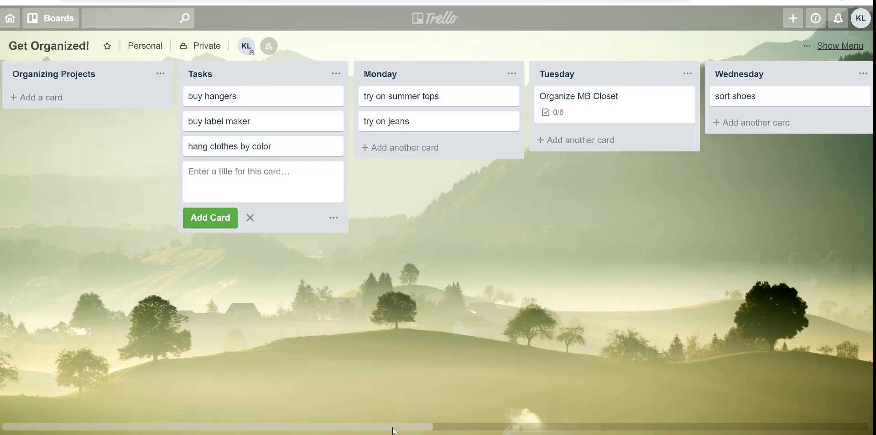
# - Move try on summer tops and then try on jeans from Monday to Thursday
pyautogui.moveTo(418, 431); pyautogui.dragTo(513, 429)
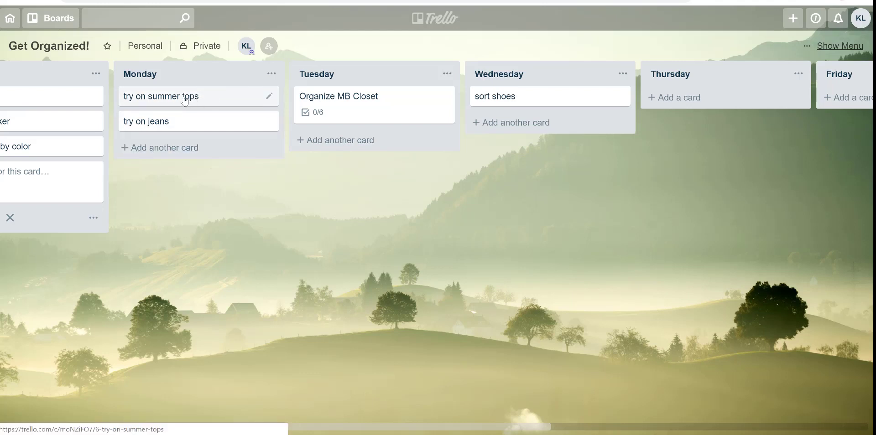
pyautogui.moveTo(185, 101); pyautogui.dragTo(641, 89)
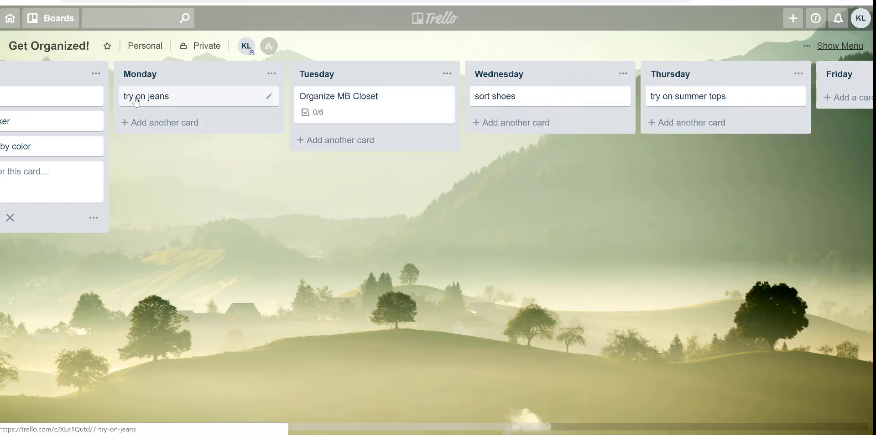
pyautogui.moveTo(137, 103); pyautogui.dragTo(585, 114)
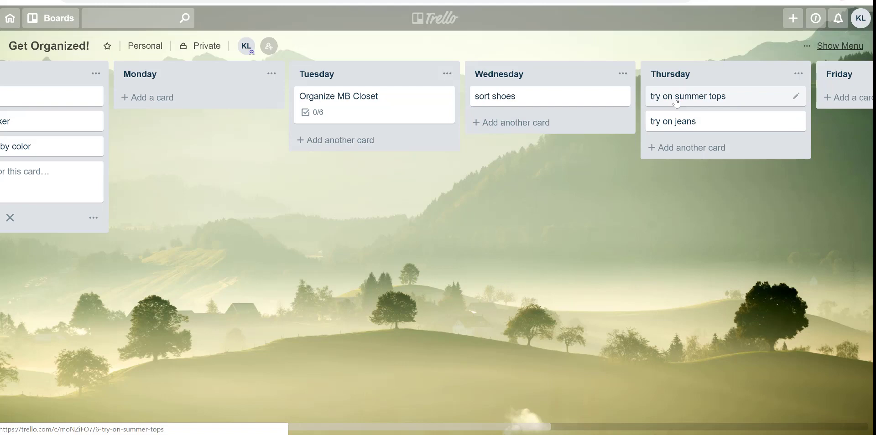
# - Archive both Thursday try-on cards with the quick editor, then reopen the Organize MB Closet card
pyautogui.press('e')
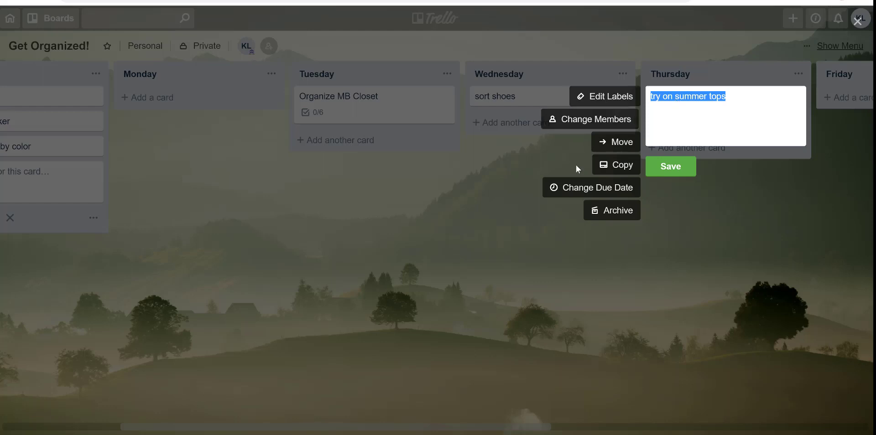
pyautogui.click(615, 213)
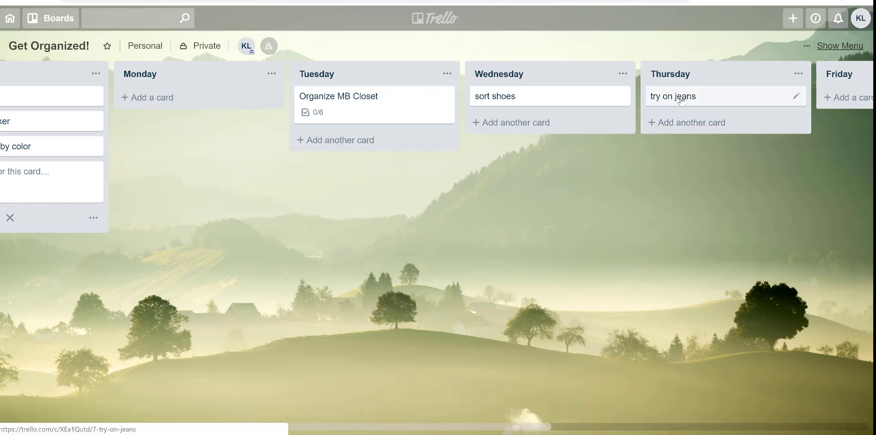
pyautogui.press('e')
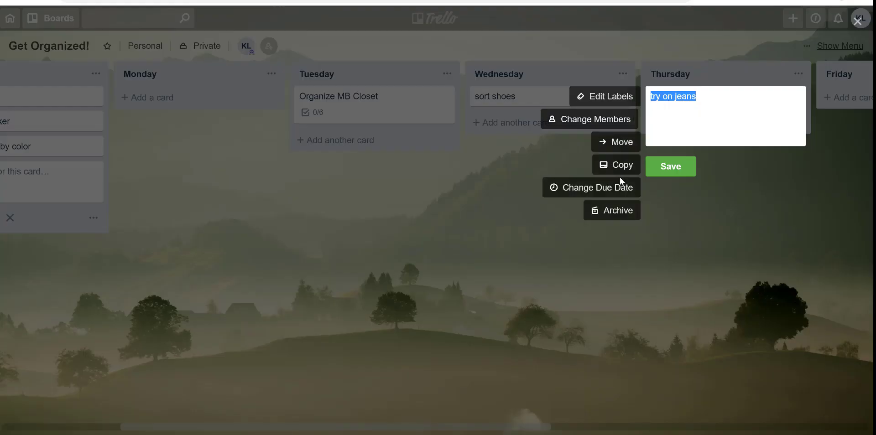
pyautogui.click(619, 213)
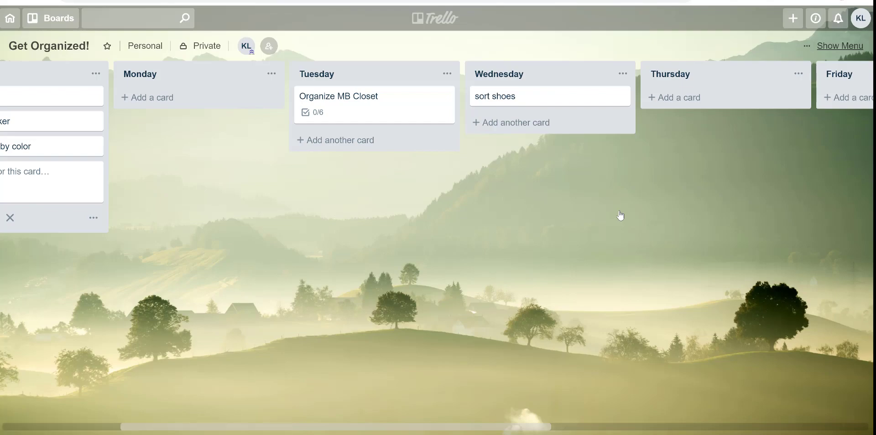
pyautogui.click(351, 101)
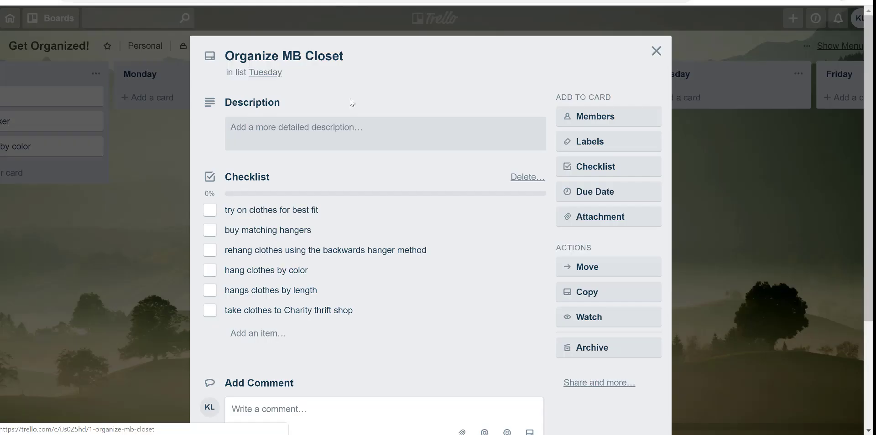
# - Check off all six Organize MB Closet checklist items, from try on clothes to charity thrift shop
pyautogui.click(210, 210)
pyautogui.click(210, 232)
pyautogui.click(211, 255)
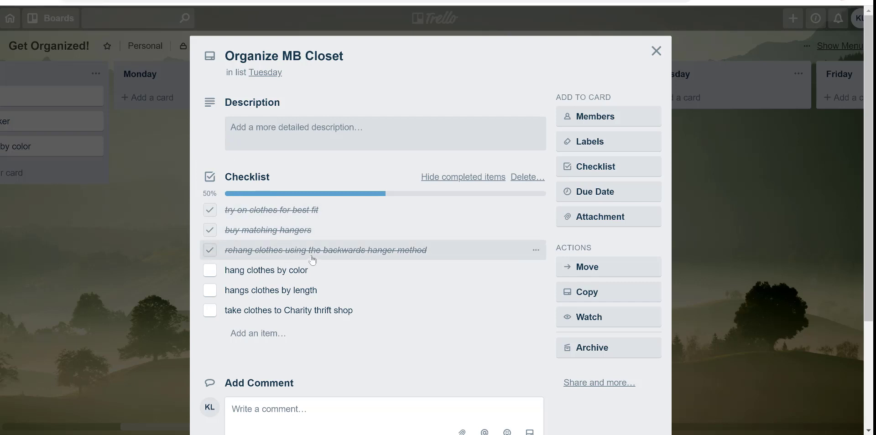
pyautogui.click(210, 273)
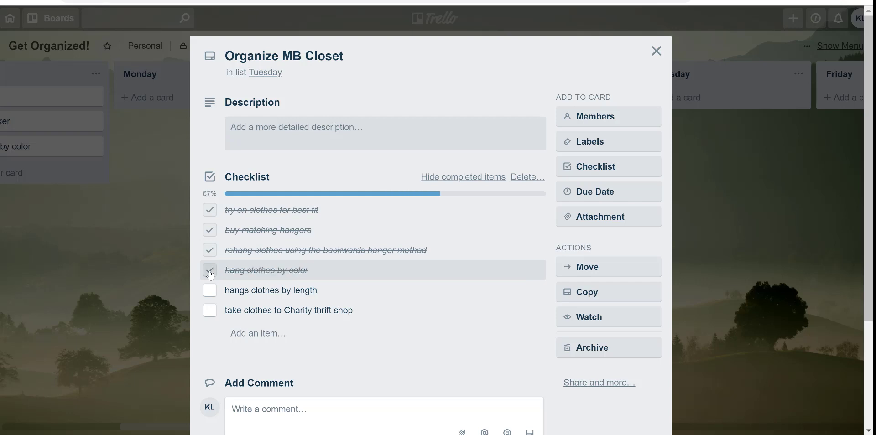
pyautogui.click(210, 291)
pyautogui.click(213, 316)
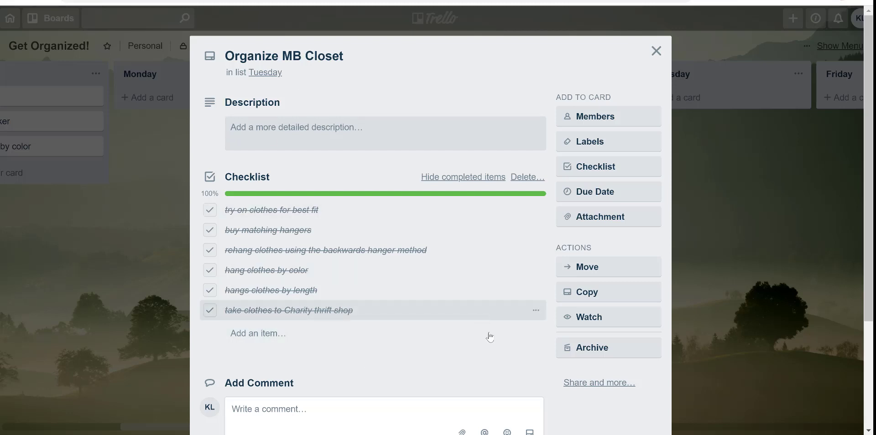
# - Archive the Organize MB Closet card and close it to return to the board
pyautogui.click(601, 349)
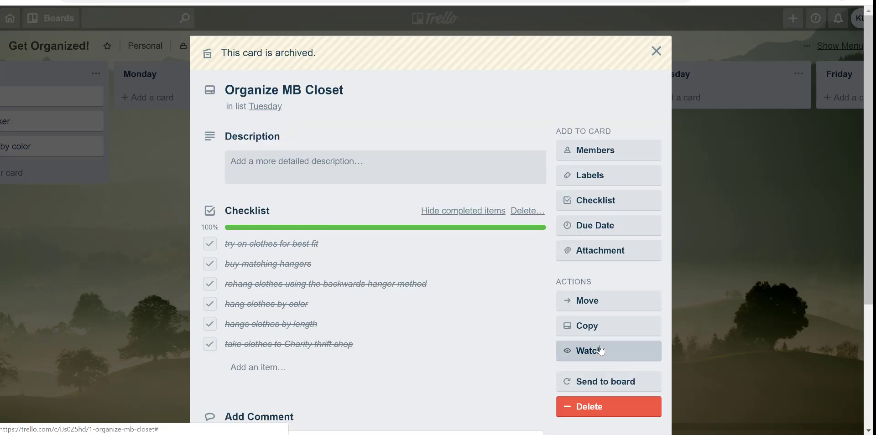
pyautogui.click(657, 54)
pyautogui.moveTo(518, 429); pyautogui.dragTo(615, 428)
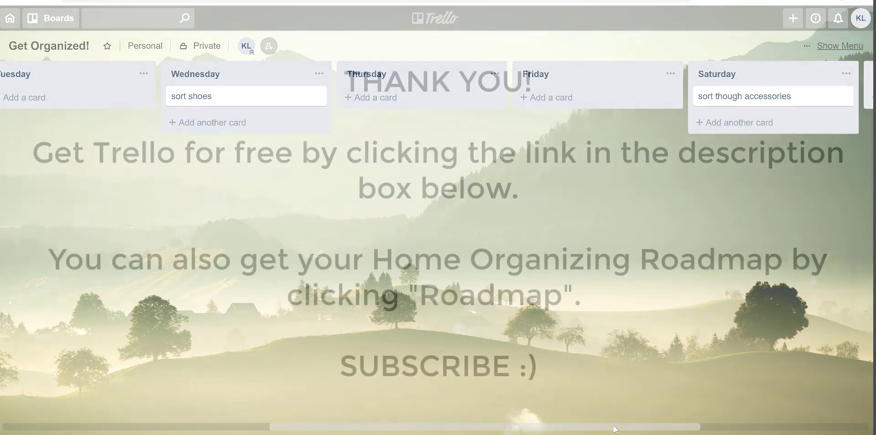